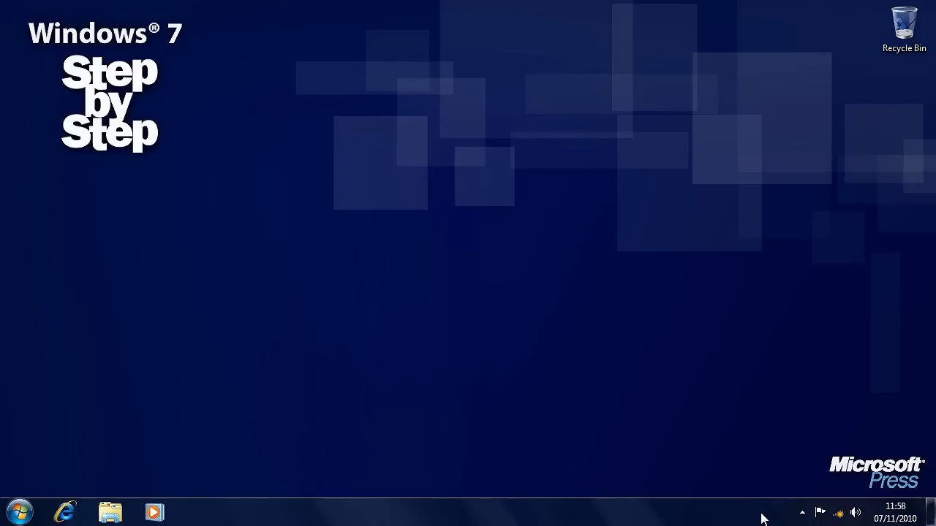
- List the available wireless networks, compare the NETGEAR1 and 6Pax details, and select 6Pax
mouse_move(839, 518)
click(838, 516)
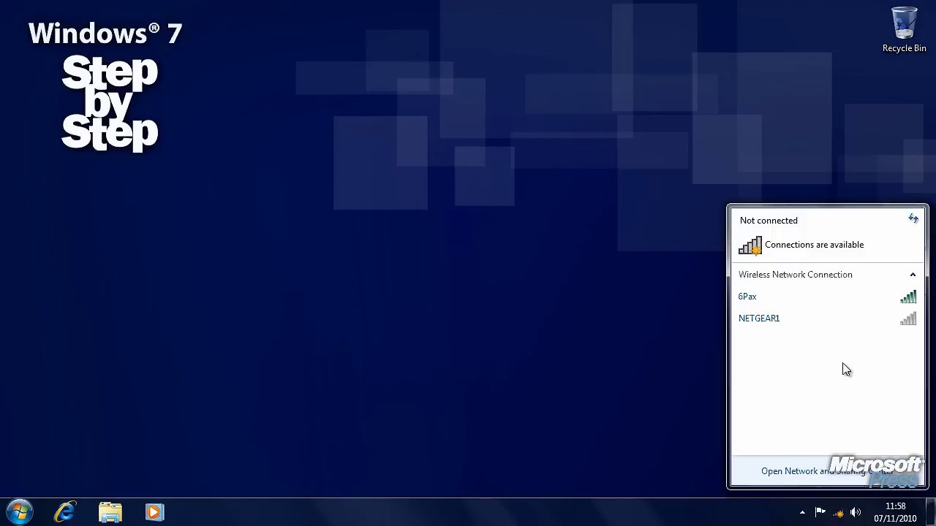
mouse_move(901, 329)
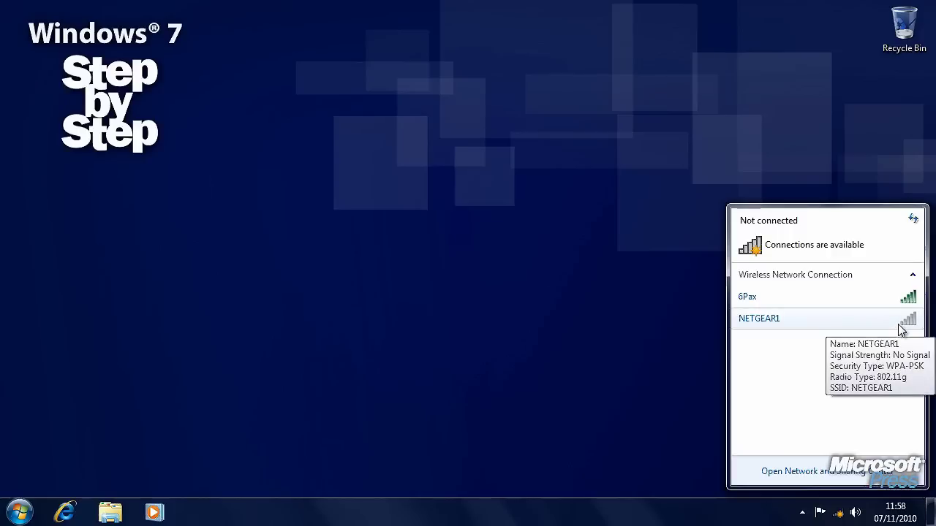
mouse_move(894, 302)
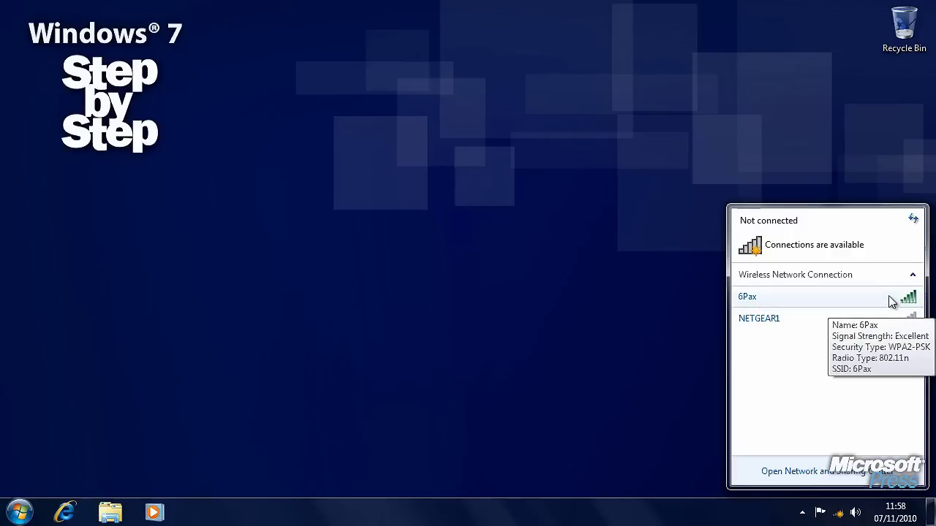
click(837, 298)
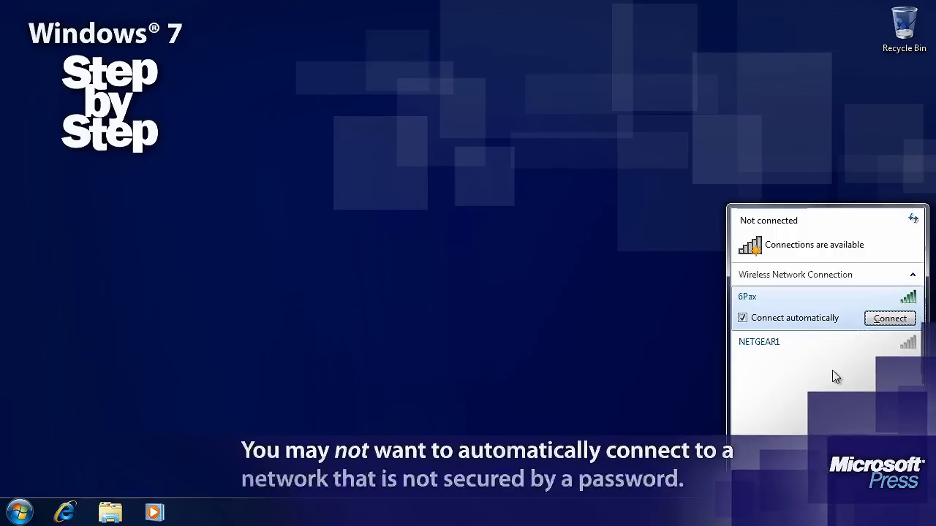
- Connect to 6Pax, entering the network security key with Hide characters ticked
click(888, 321)
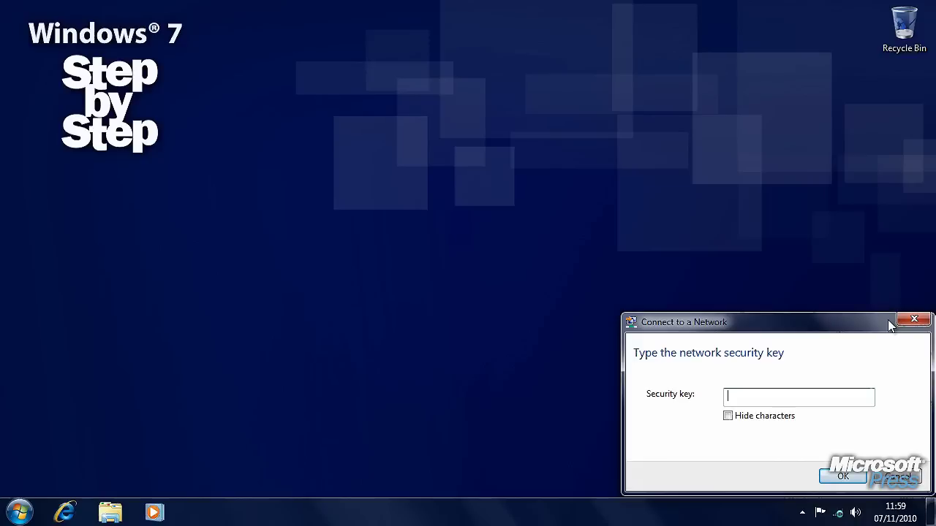
click(728, 416)
click(766, 400)
text(••••••••••)
click(844, 476)
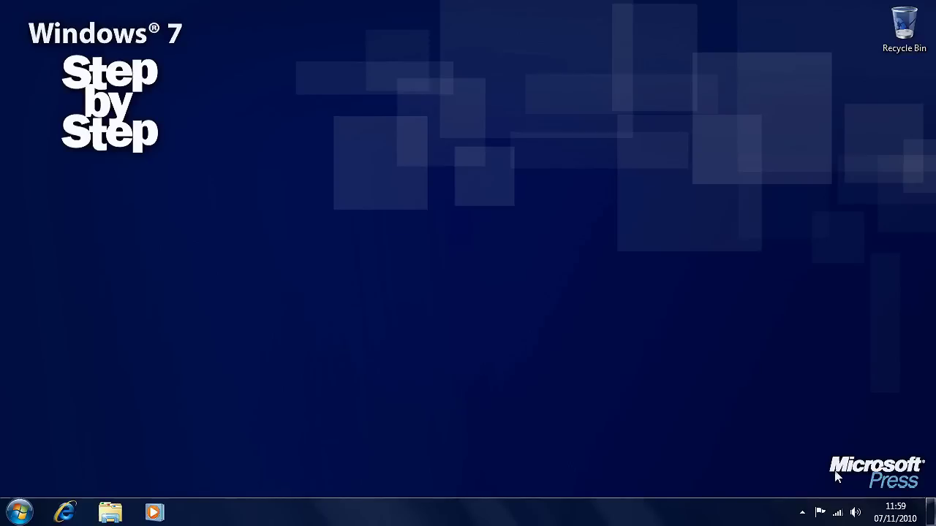
- Check the 6Pax connection status in the network flyout, then open Network and Sharing Center
mouse_move(841, 518)
click(838, 514)
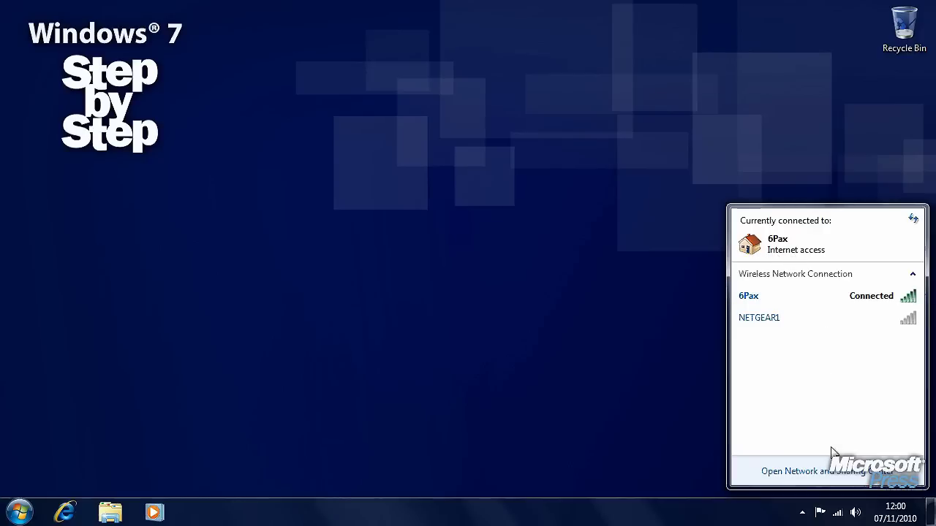
click(831, 474)
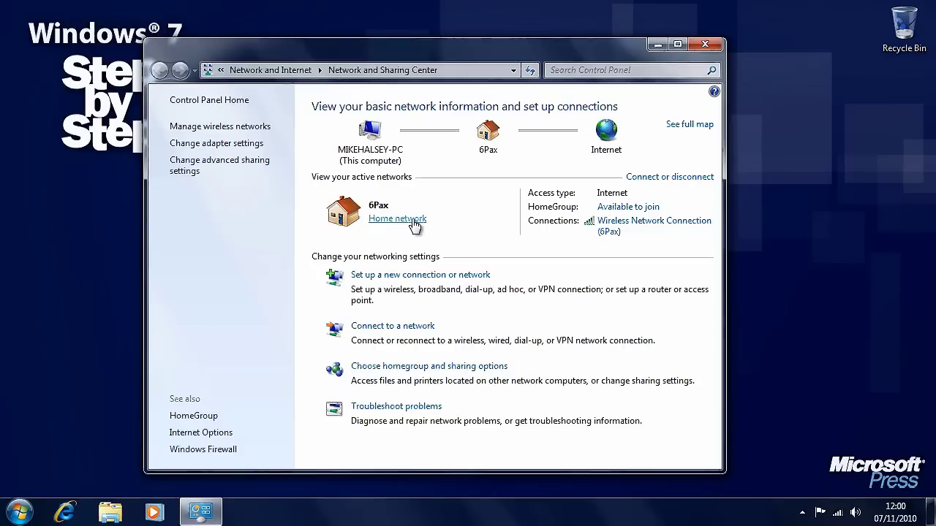
click(412, 222)
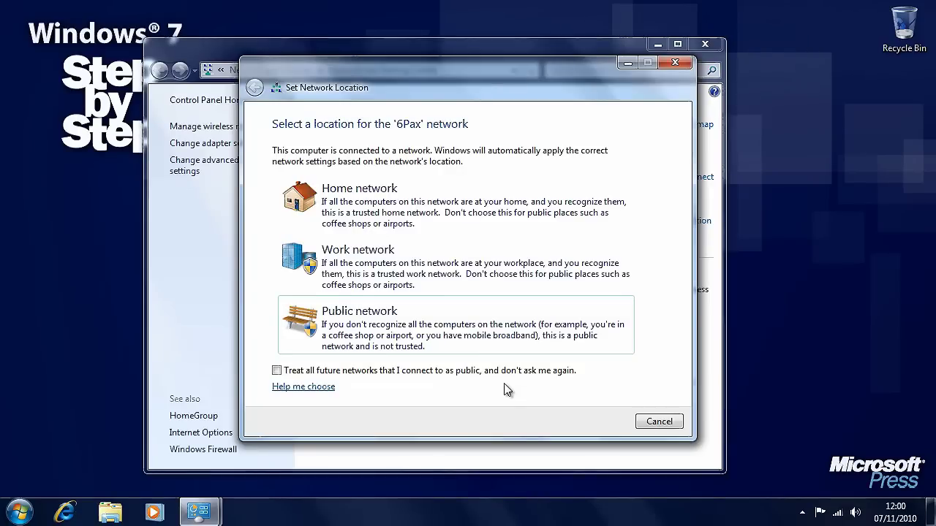
click(656, 422)
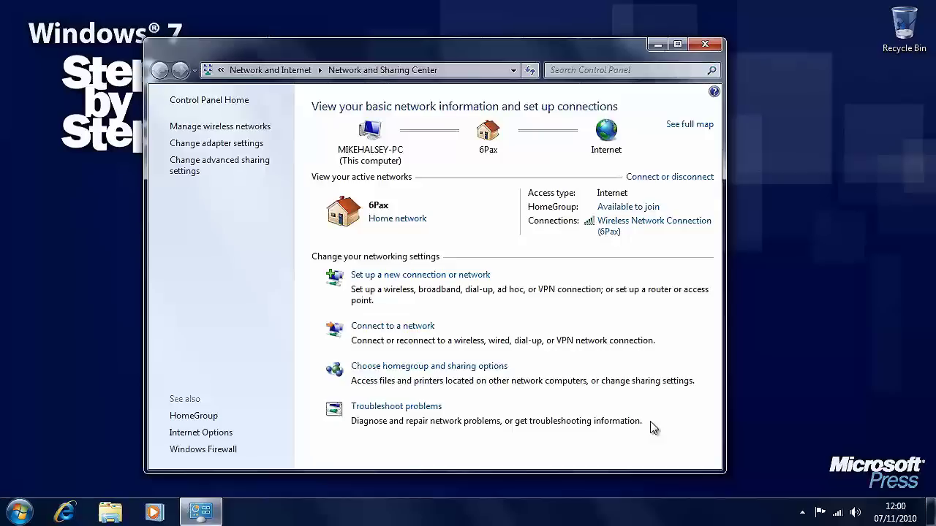
- Close the Network and Sharing Center window to return to the Control Panel category view
click(704, 44)
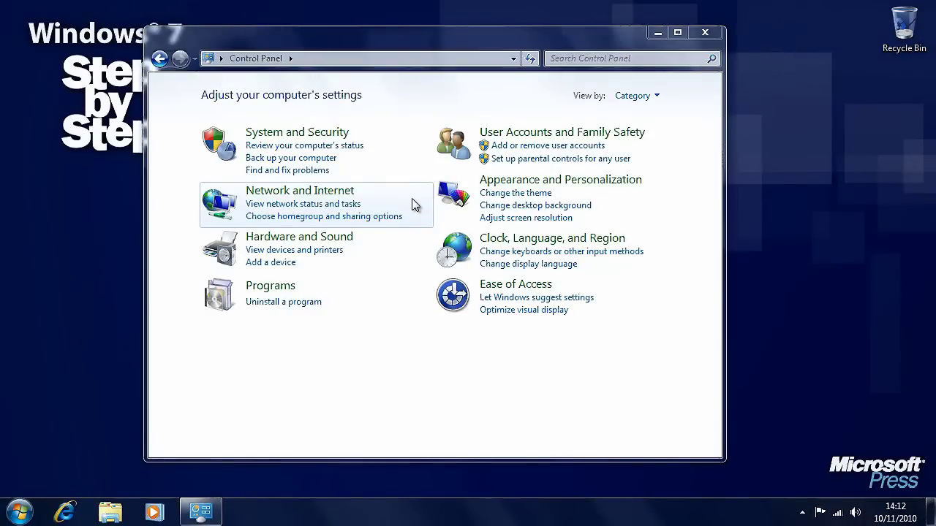
- Search Start for 'homegroup', then open Network and Internet > HomeGroup in Control Panel
click(24, 515)
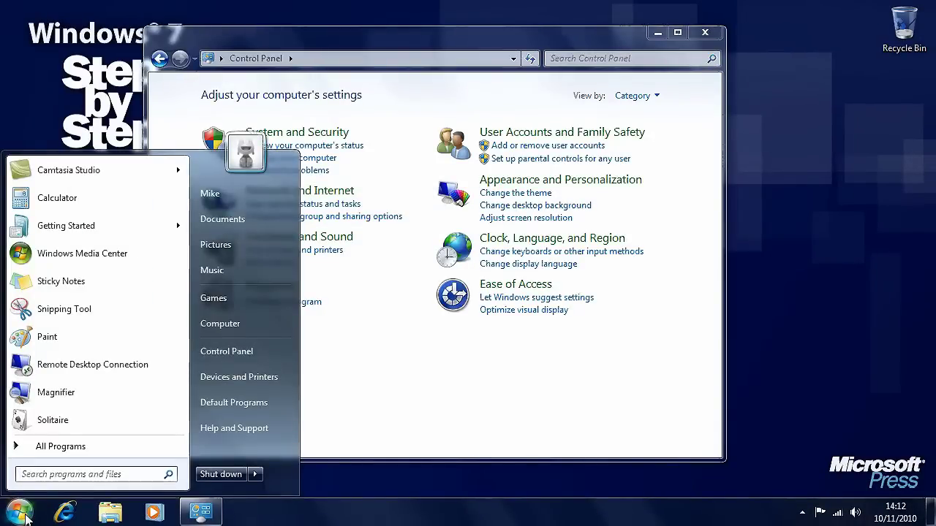
text(homegroup)
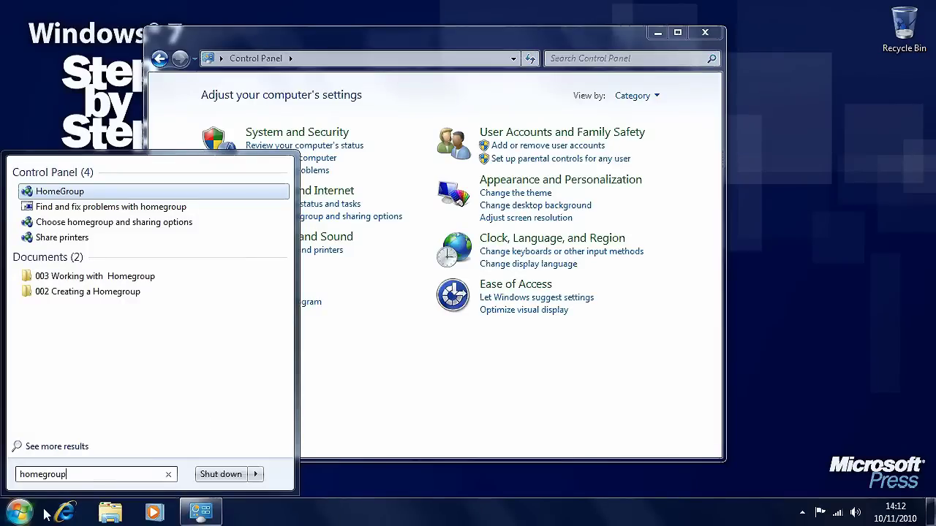
click(486, 49)
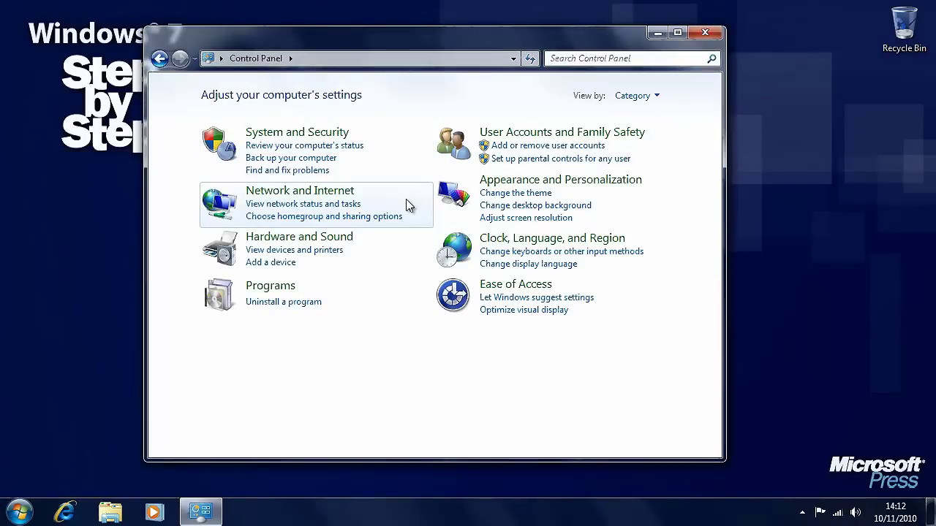
click(327, 194)
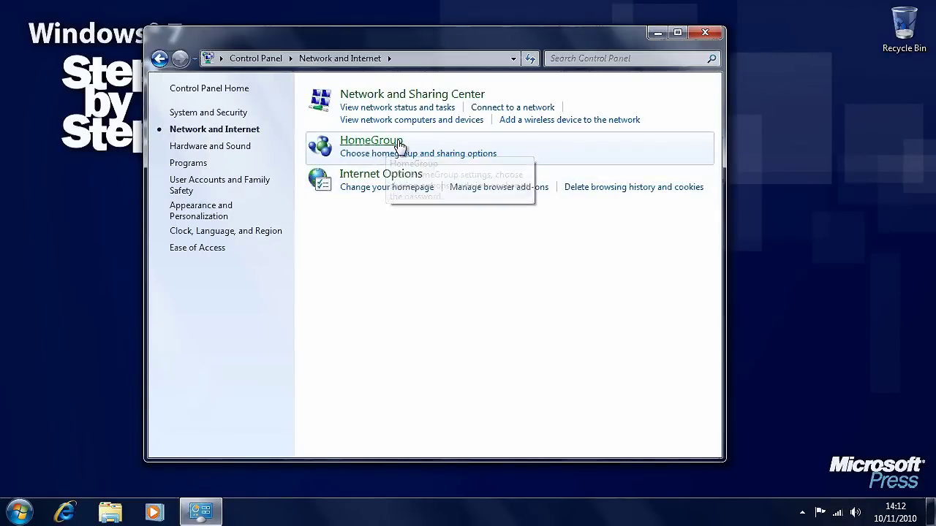
click(398, 149)
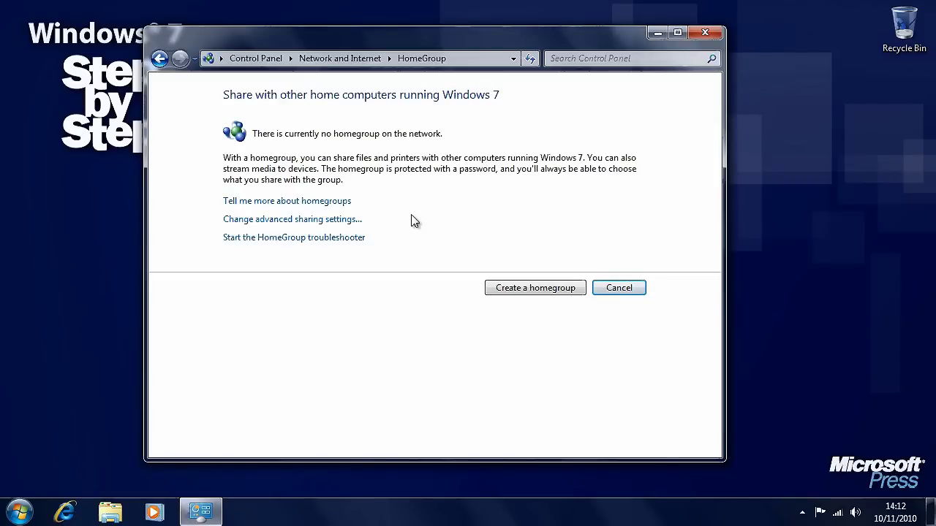
- Launch the Create a Homegroup wizard from the HomeGroup page
click(555, 293)
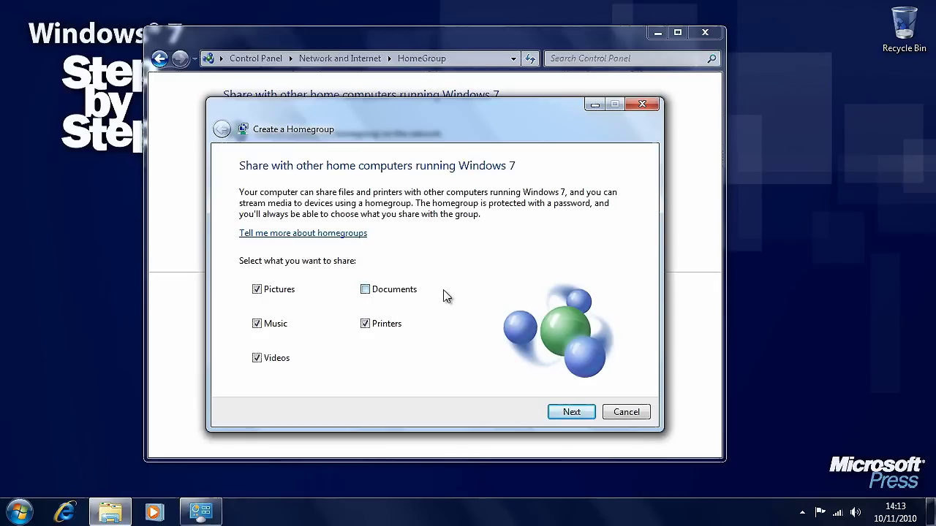
- Keep Music checked alongside Pictures, Videos and Printers, and create the homegroup
click(272, 330)
click(272, 331)
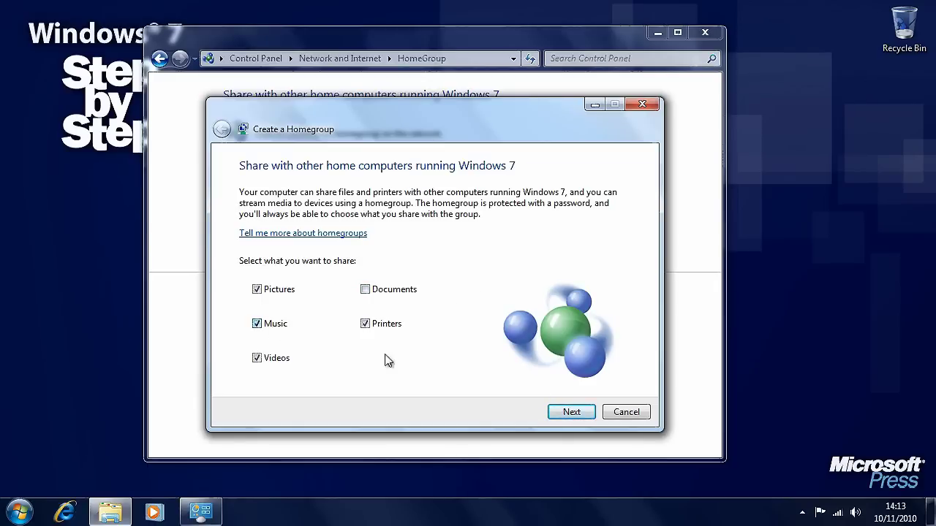
click(575, 414)
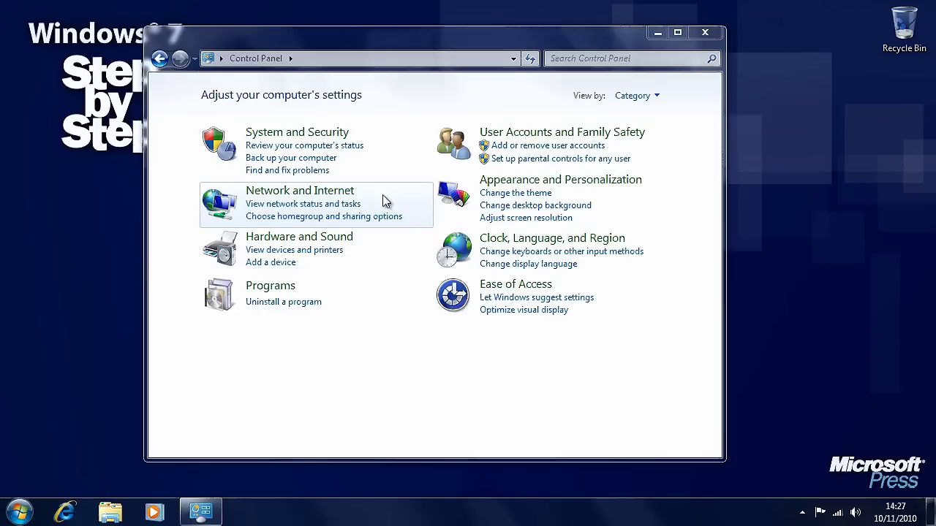
- Go to Network and Internet > HomeGroup and start the Join now wizard
click(333, 193)
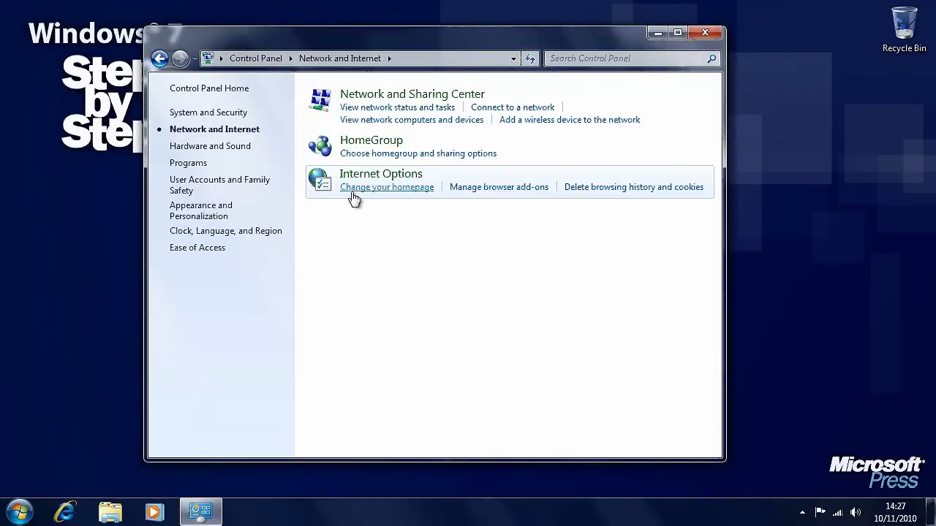
click(398, 144)
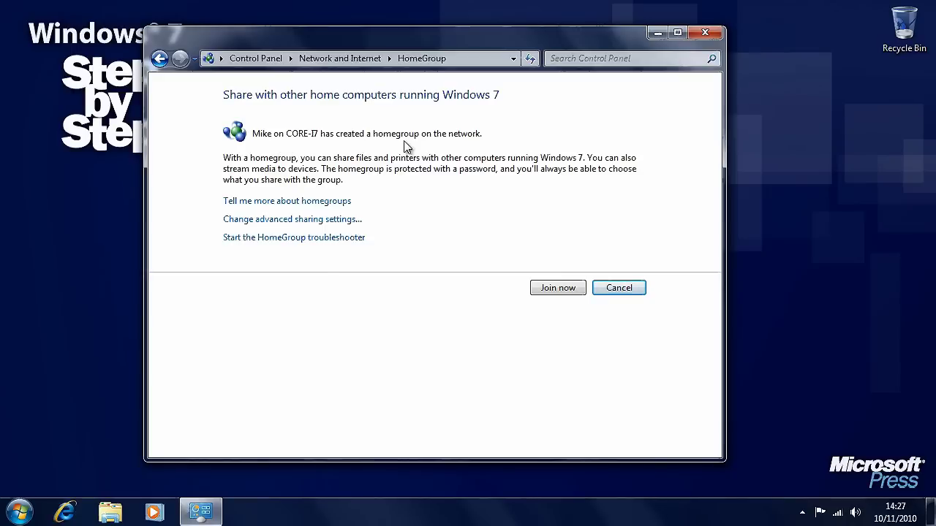
click(559, 288)
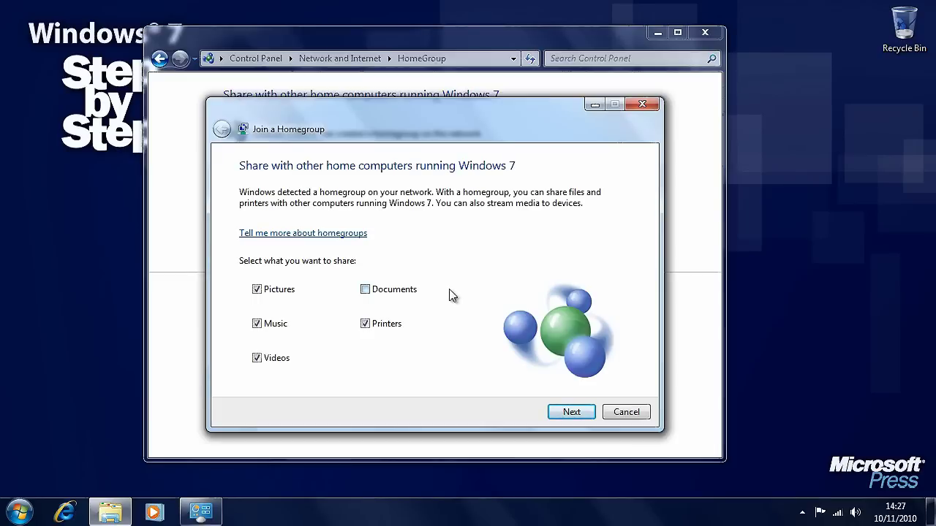
- Add Documents to the shared items and join the homegroup using the homegroup password
click(365, 291)
click(571, 413)
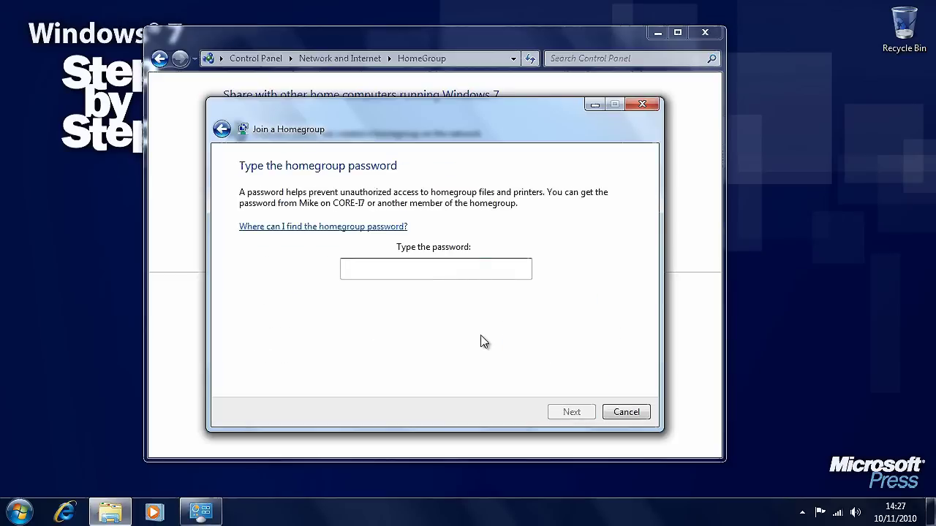
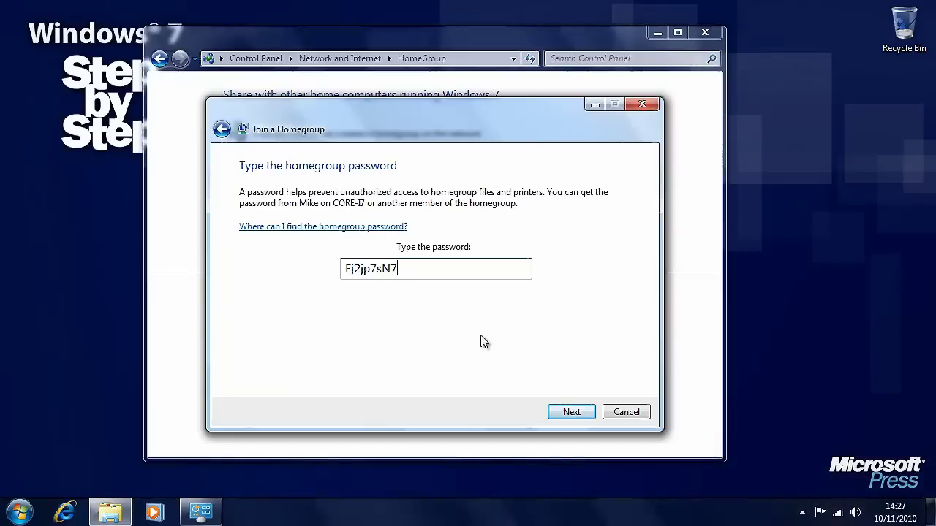
click(568, 414)
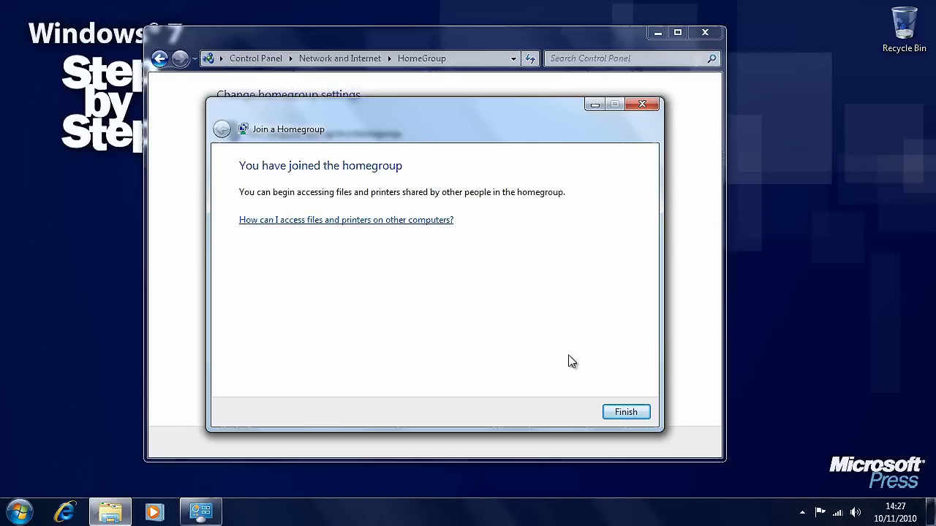
- Finish joining, view the homegroup password, cancel, then open 'Choose homegroup and sharing options'
click(640, 414)
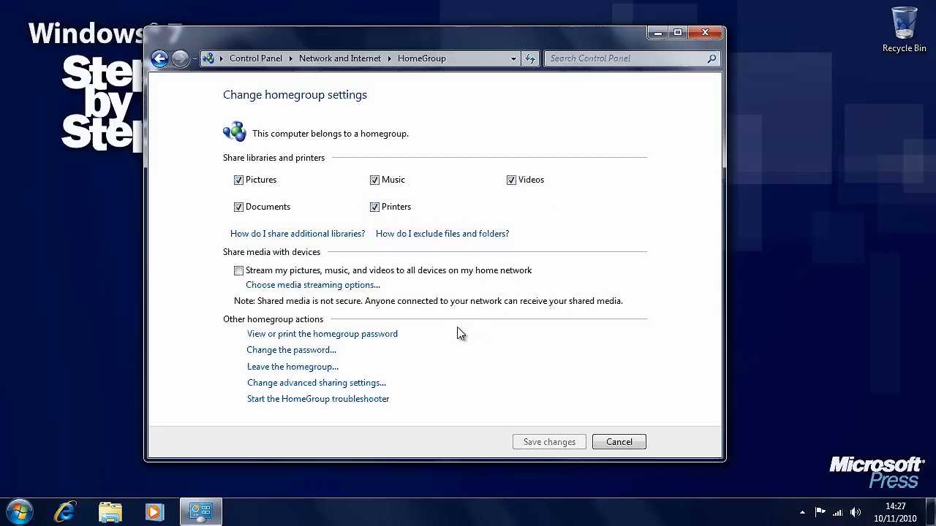
click(374, 335)
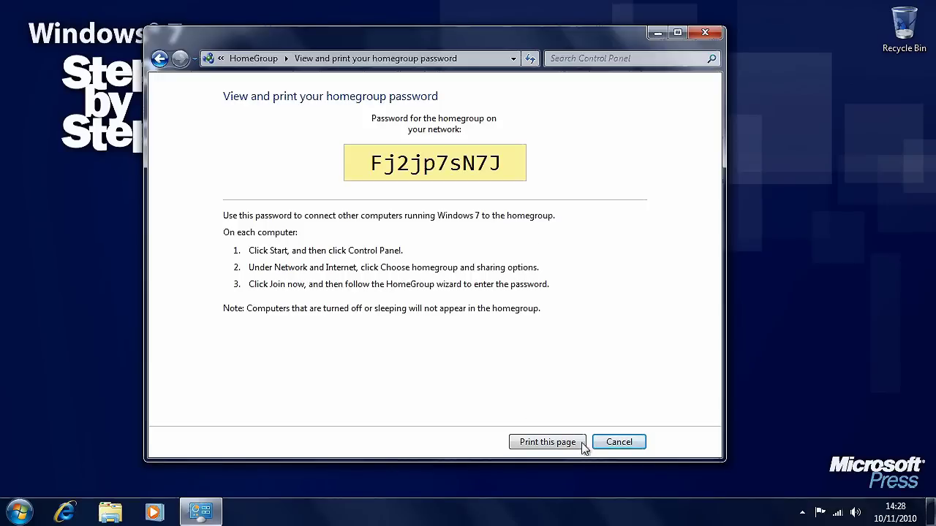
click(619, 442)
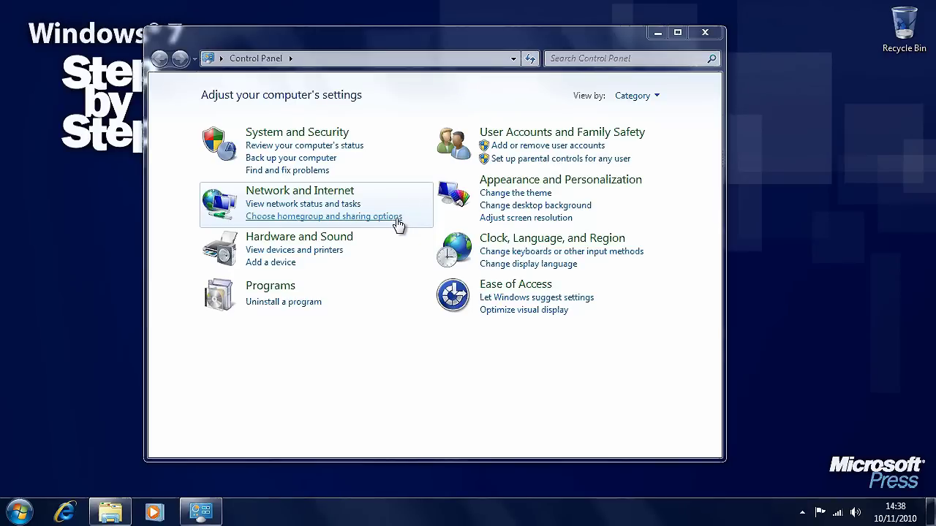
click(398, 219)
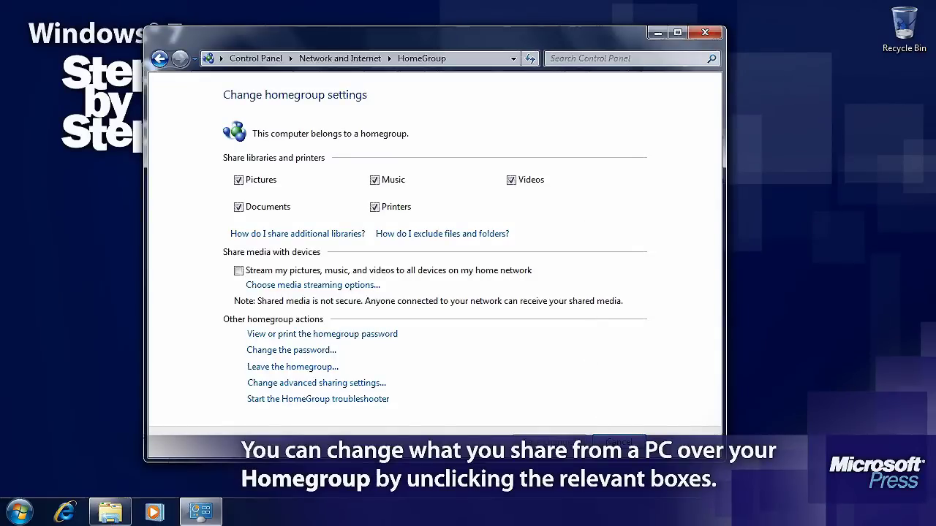
- Close Control Panel from the Change homegroup settings page, returning to the desktop
click(704, 32)
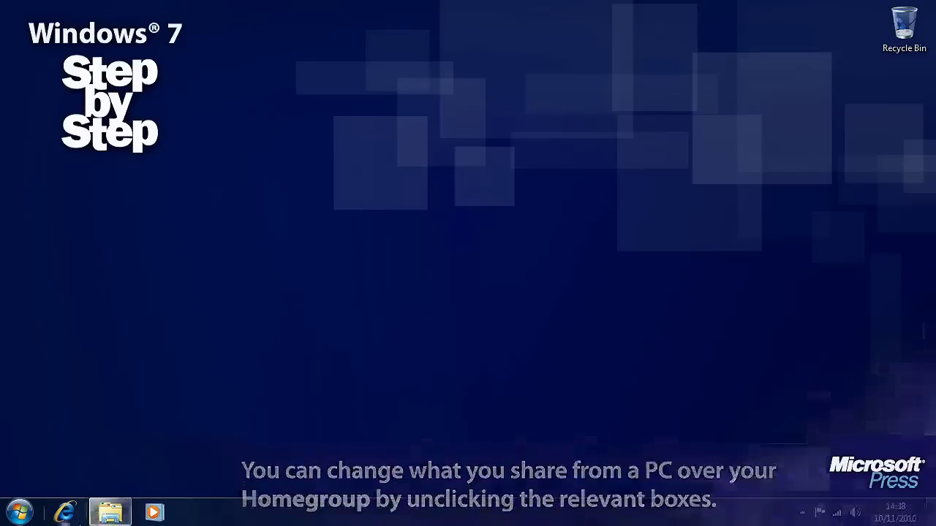
- Open Libraries in Windows Explorer and show the Share with choices for the Documents library
click(110, 512)
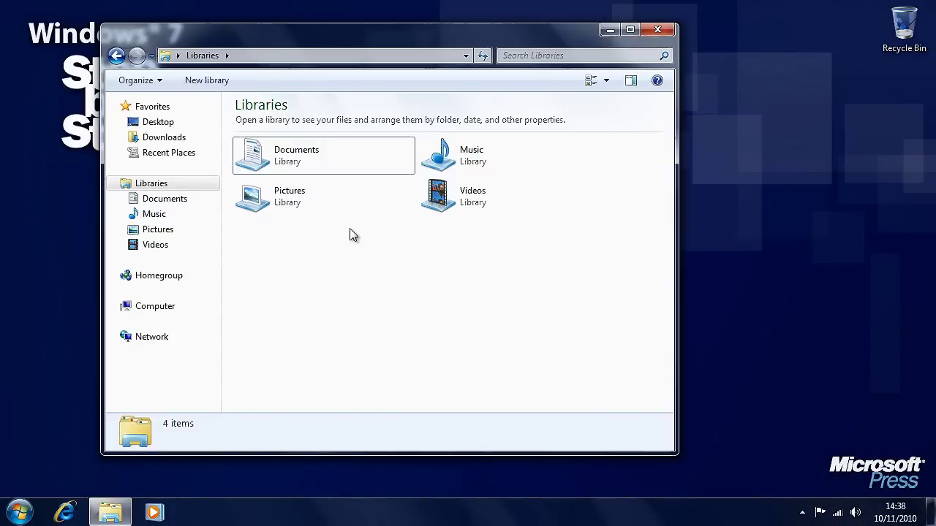
right_click(288, 162)
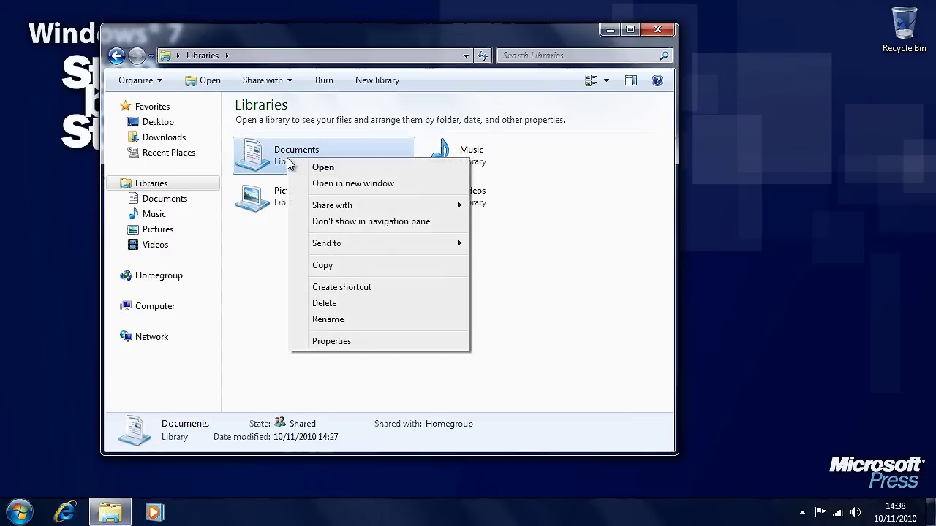
mouse_move(387, 207)
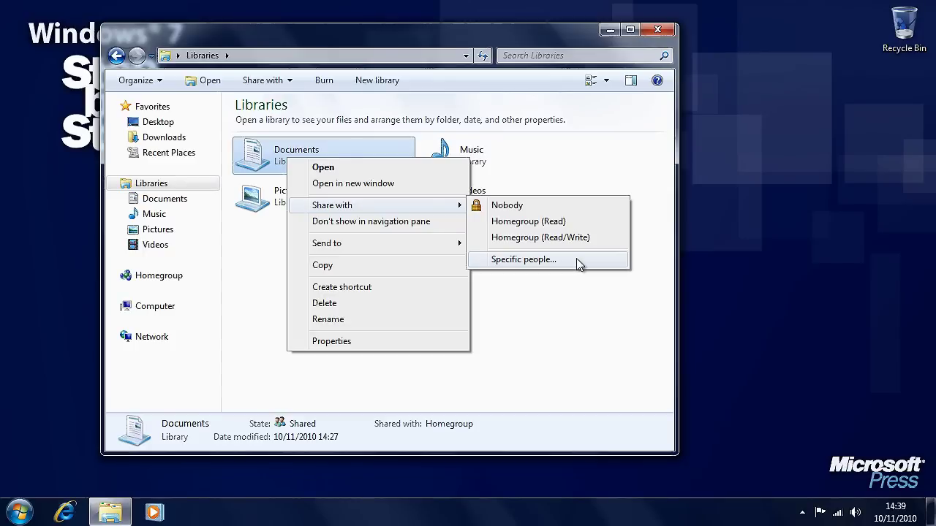
- In C:\Users, share the More Documents folder with the Homegroup as Read/Write and confirm
click(175, 310)
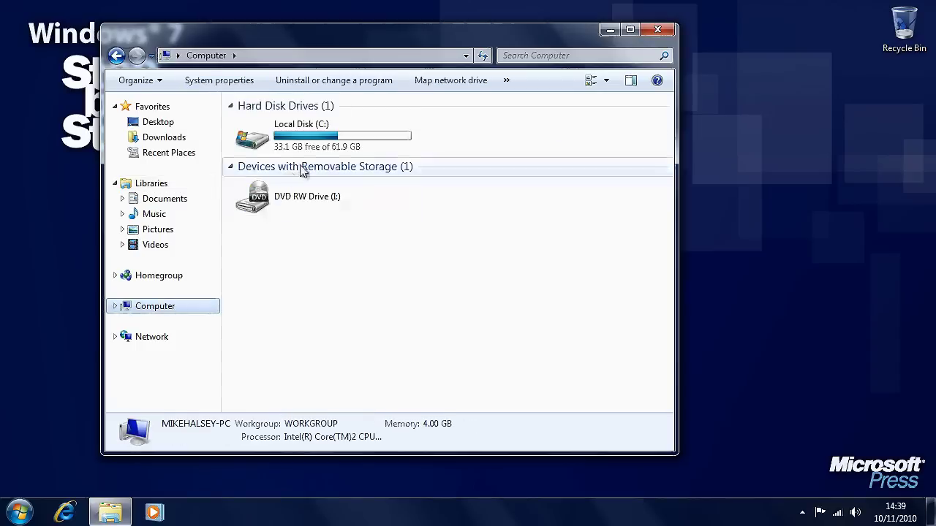
double_click(285, 128)
double_click(263, 168)
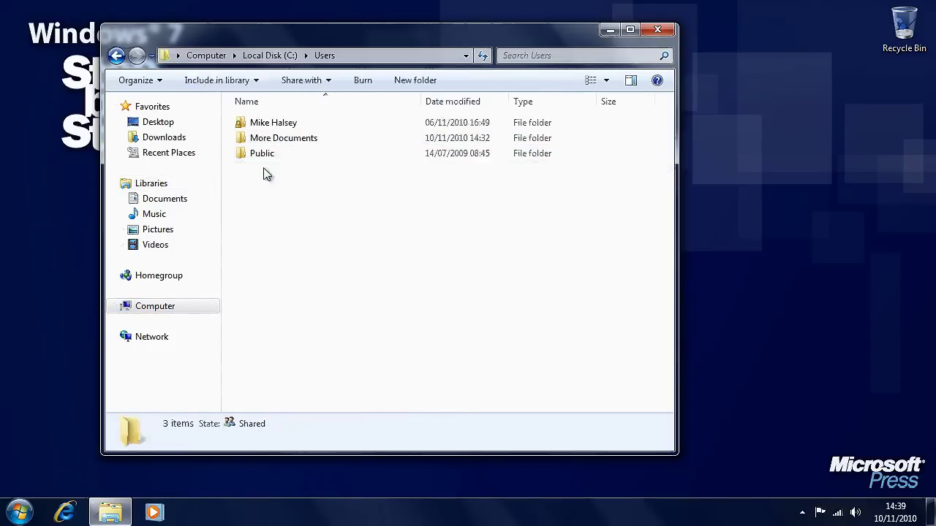
right_click(285, 138)
mouse_move(449, 197)
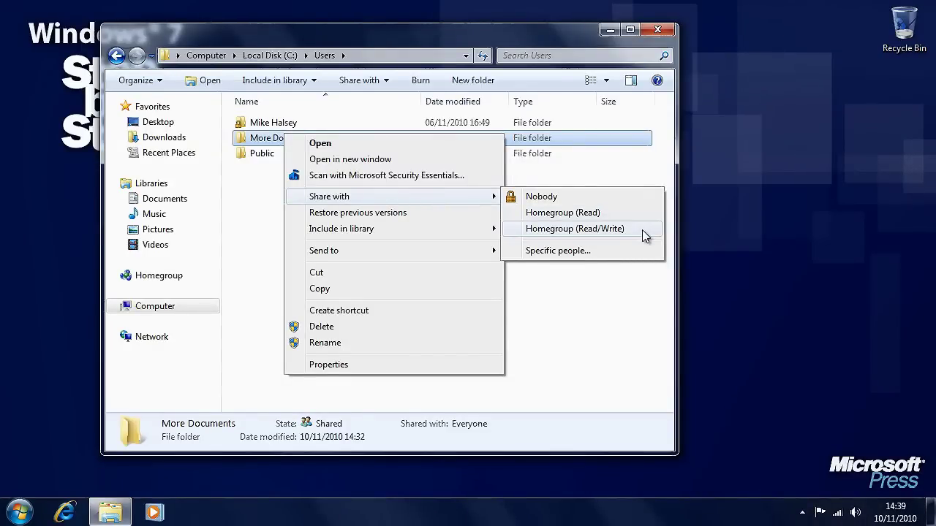
click(645, 234)
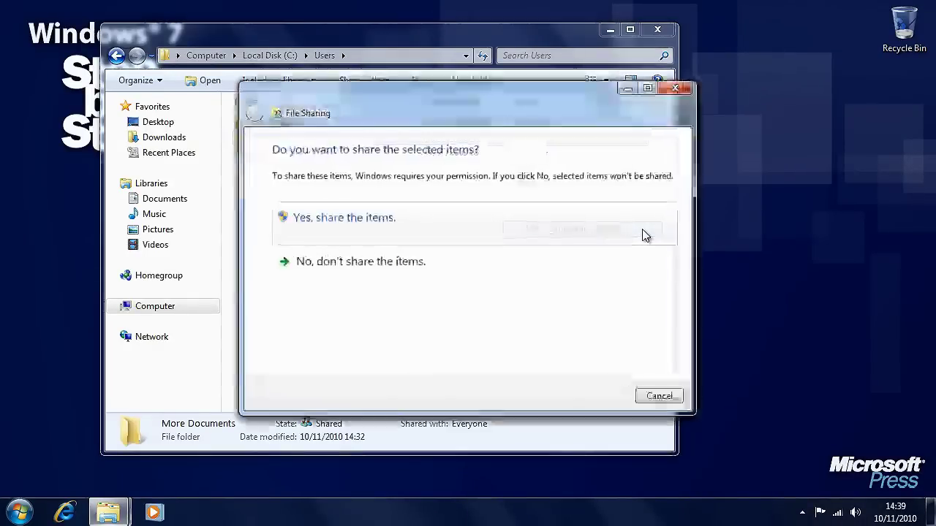
click(543, 235)
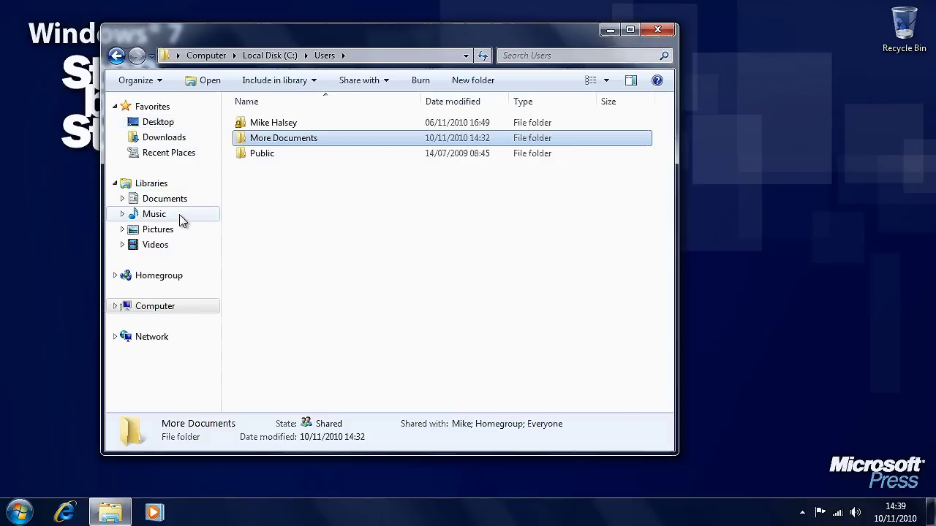
- From the Homegroup page, open the other member computer to browse its shared libraries
click(192, 281)
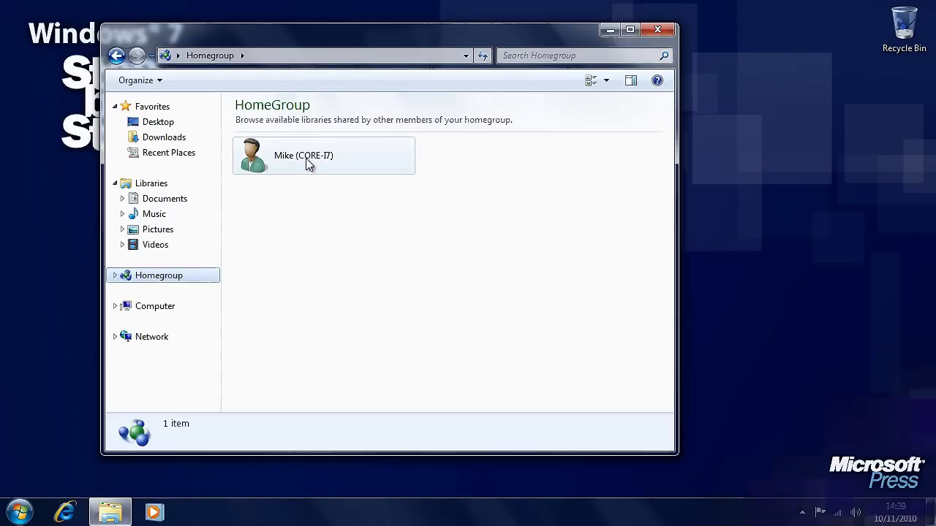
click(350, 159)
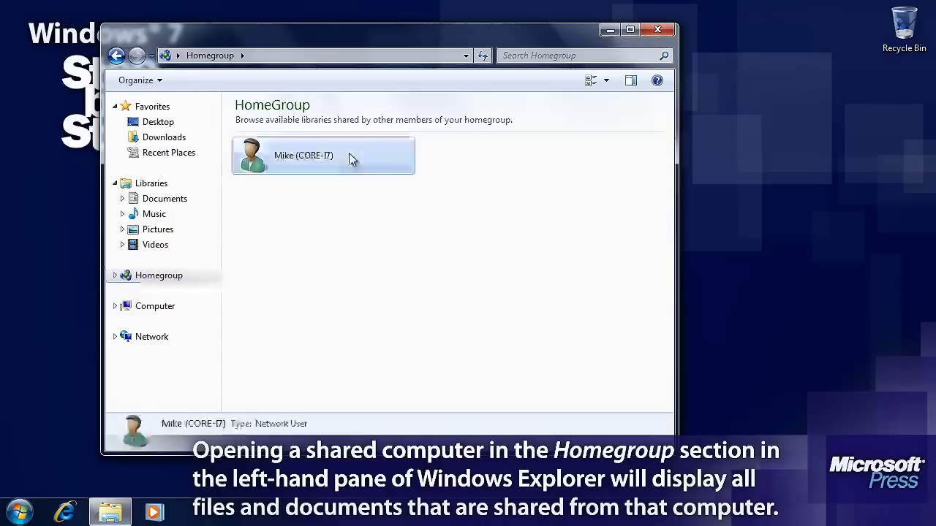
double_click(350, 158)
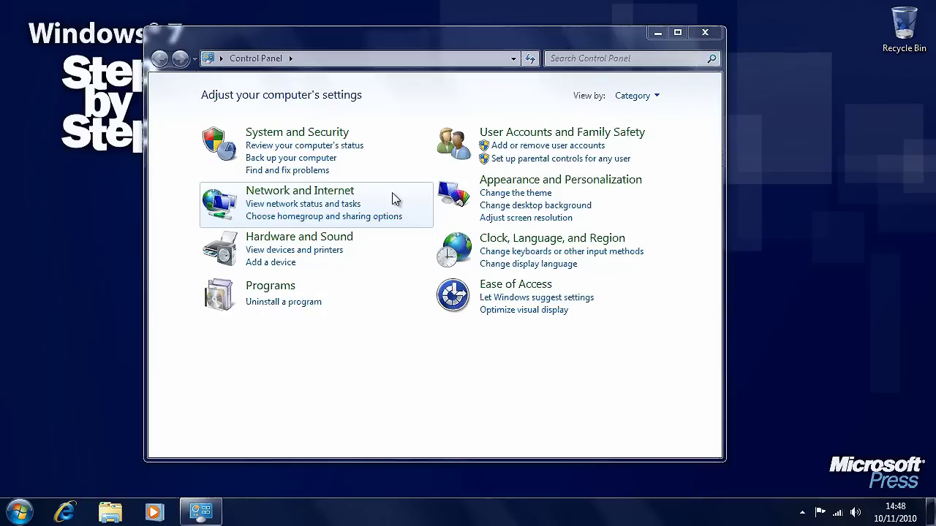
- Open the Network and Sharing Center for the 6Pax network from the taskbar wireless list
click(346, 194)
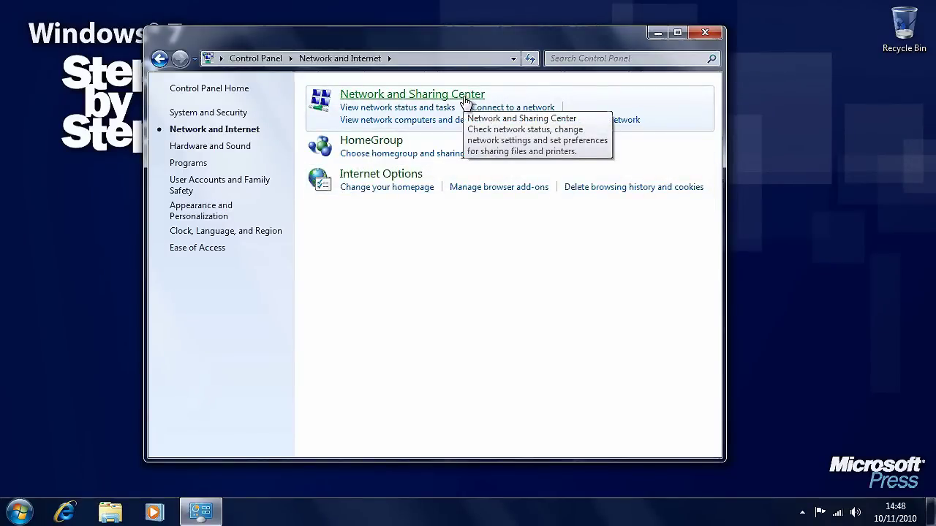
click(704, 32)
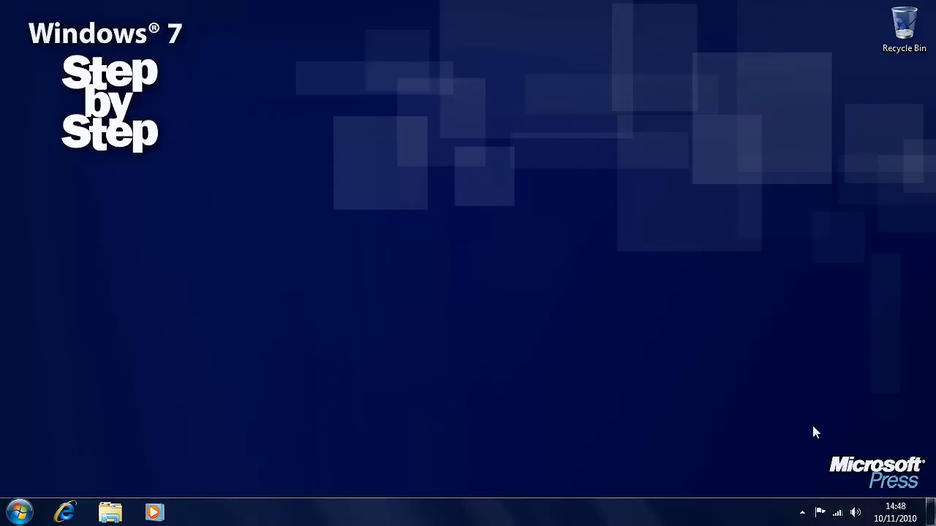
click(838, 512)
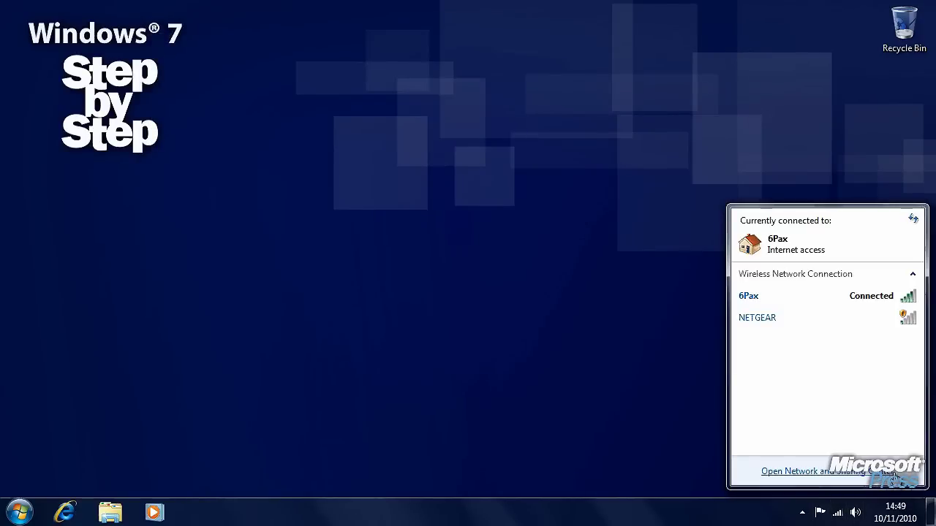
click(822, 475)
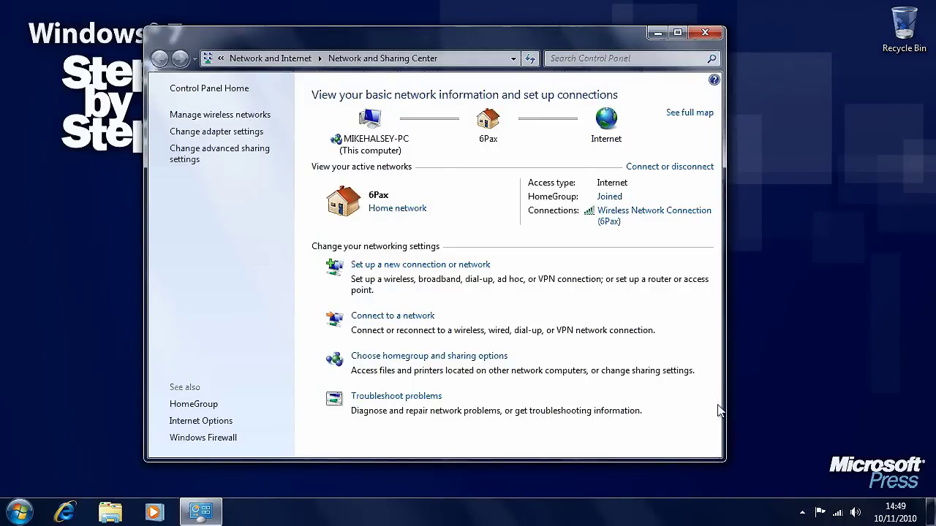
click(418, 214)
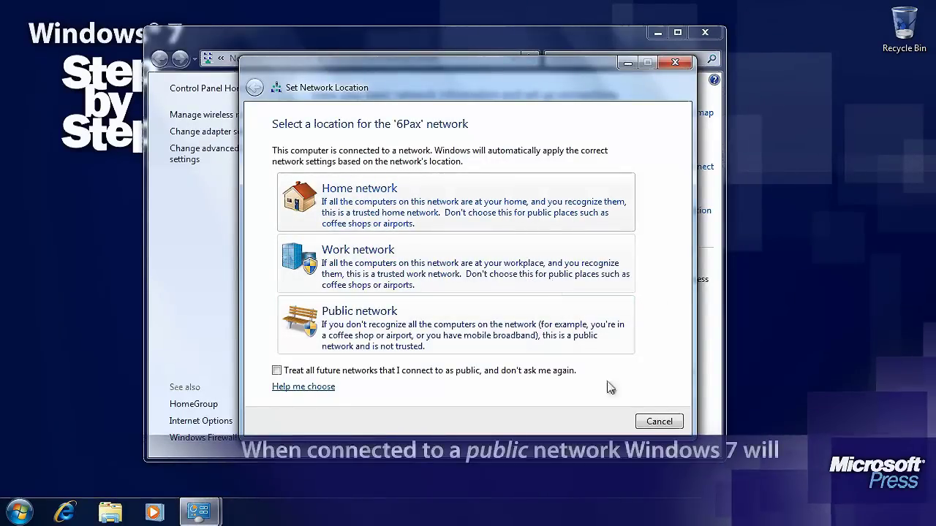
click(658, 422)
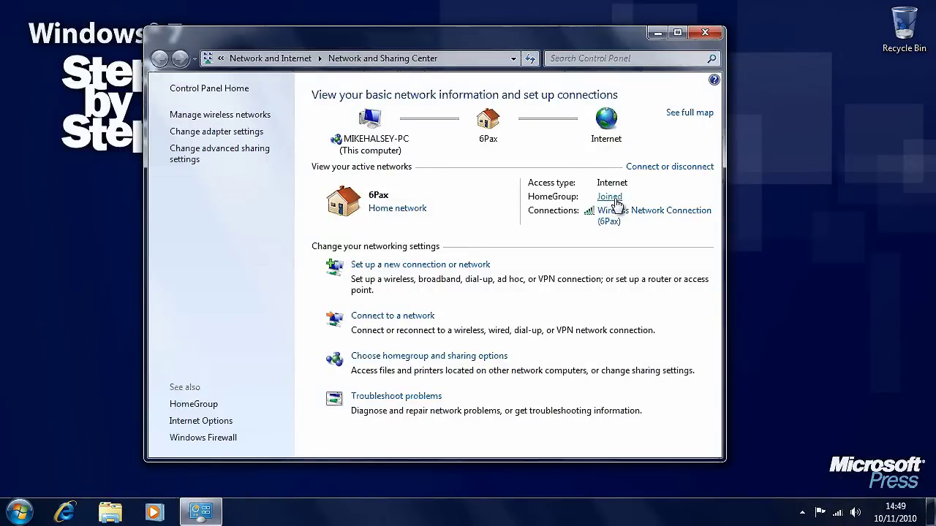
click(610, 198)
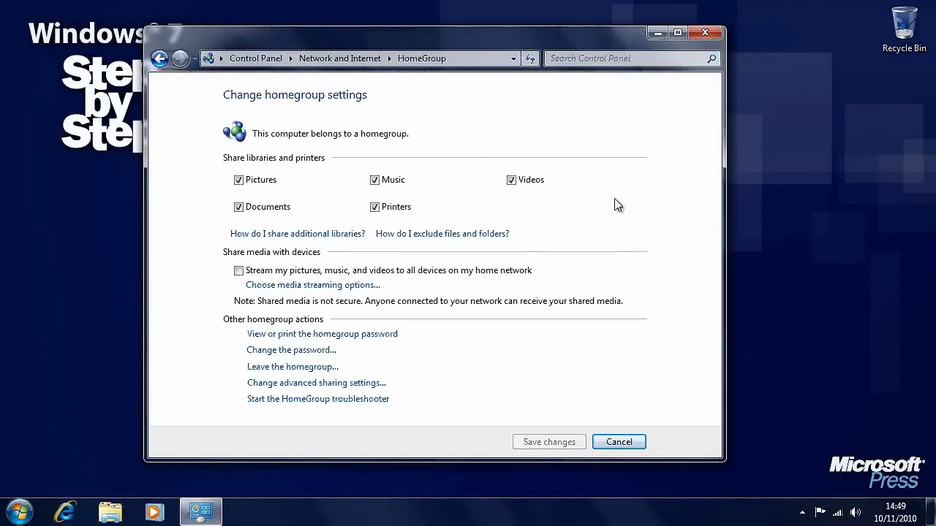
key(alt+Left)
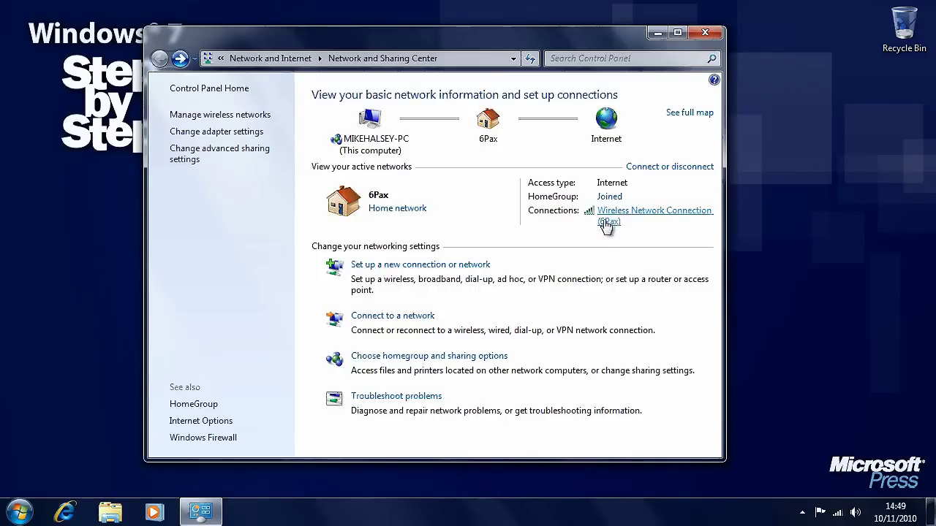
click(605, 223)
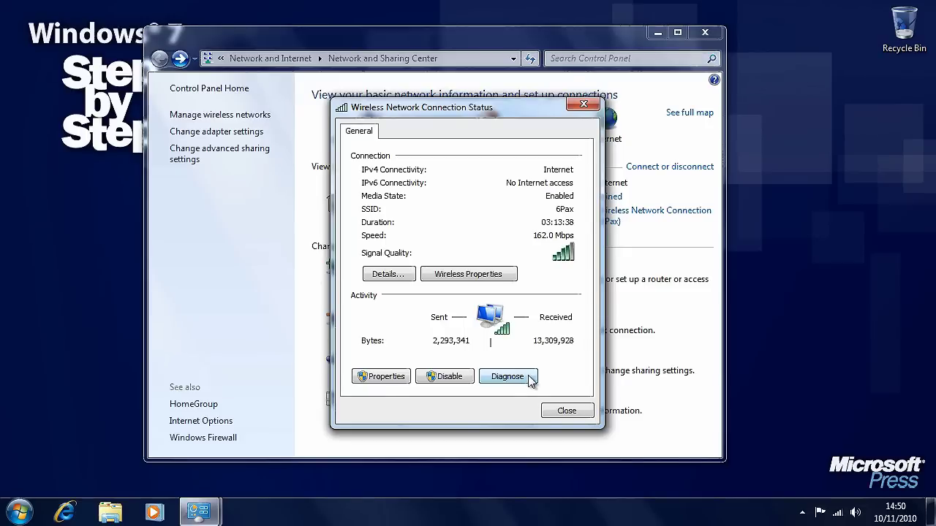
click(511, 283)
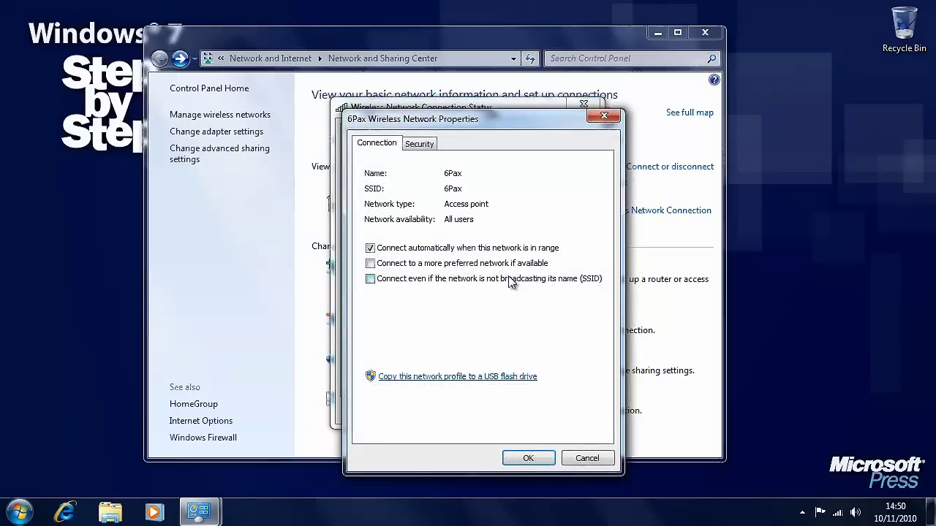
drag(503, 136, 470, 92)
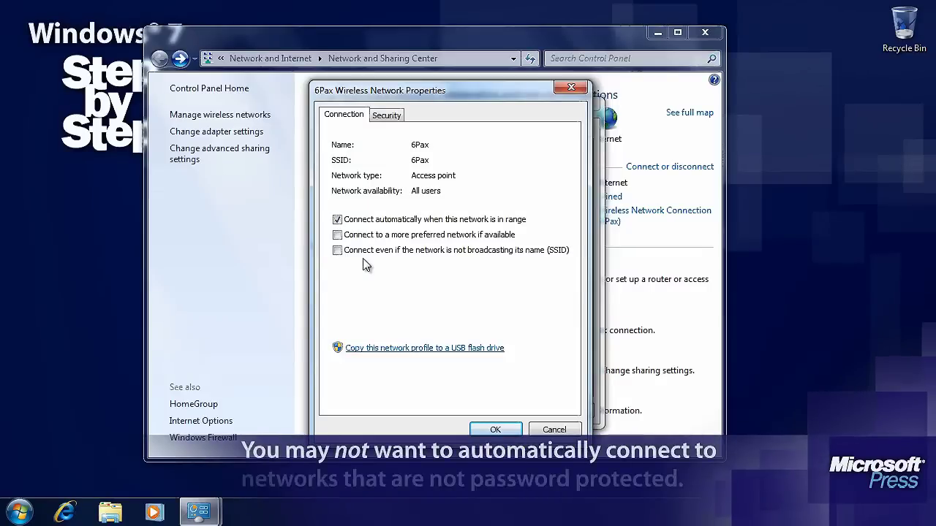
click(554, 430)
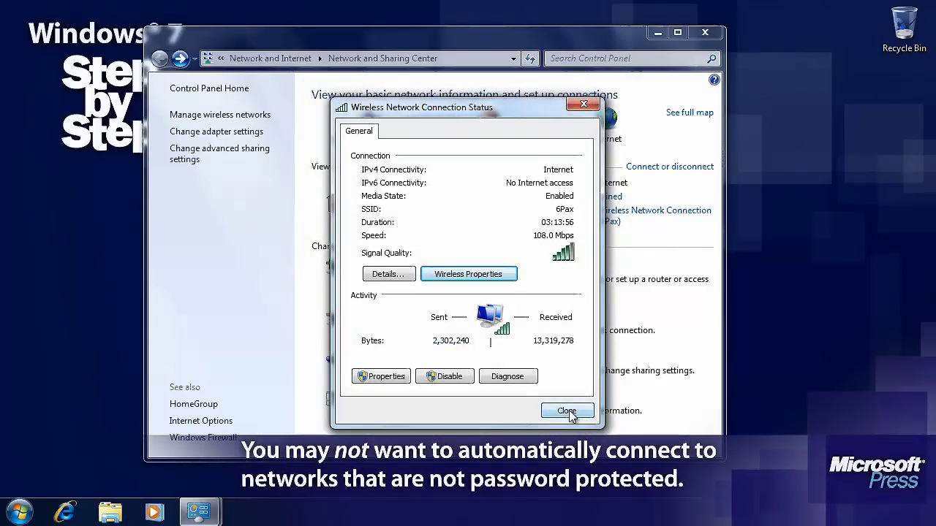
click(567, 412)
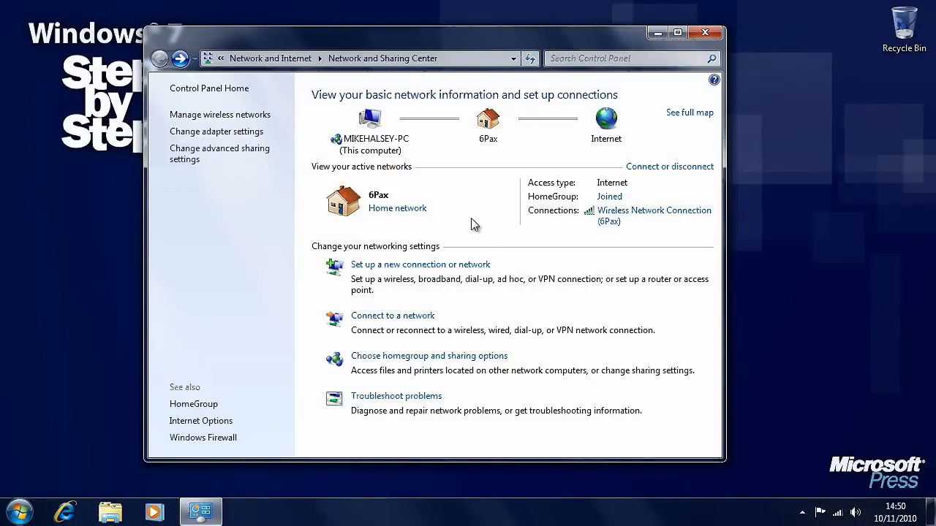
- Disconnect the computer from the 6Pax wireless network
click(838, 513)
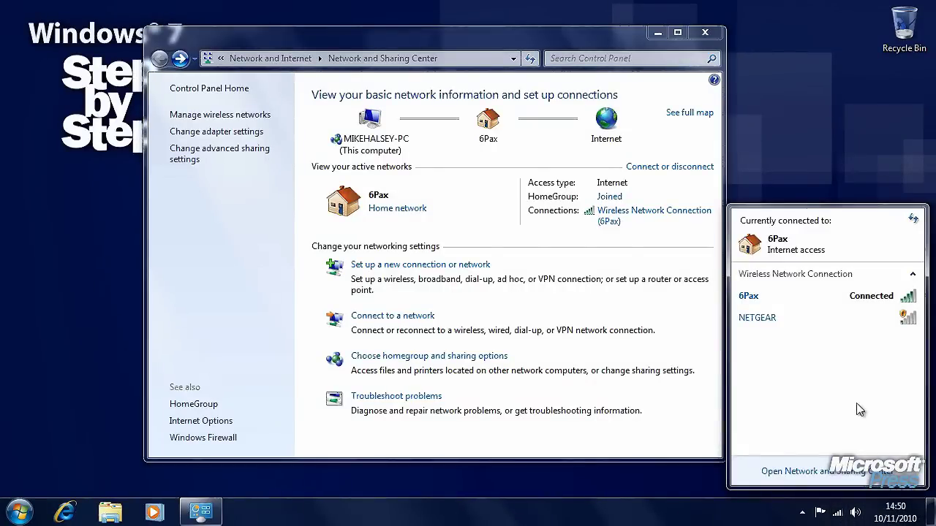
mouse_move(822, 297)
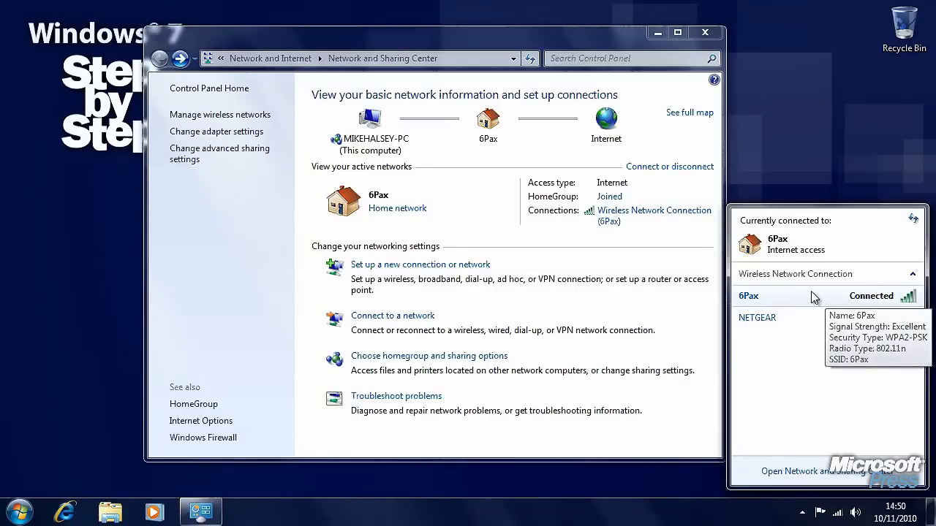
right_click(811, 291)
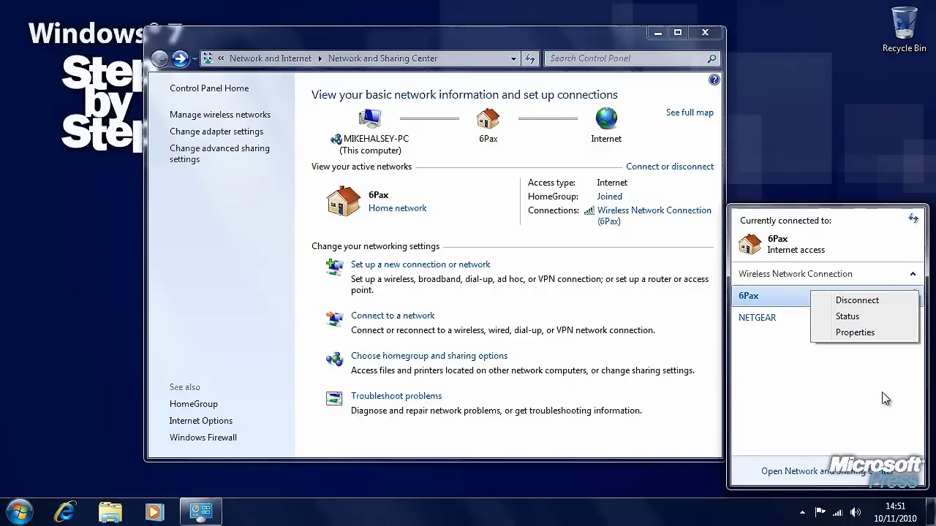
click(515, 235)
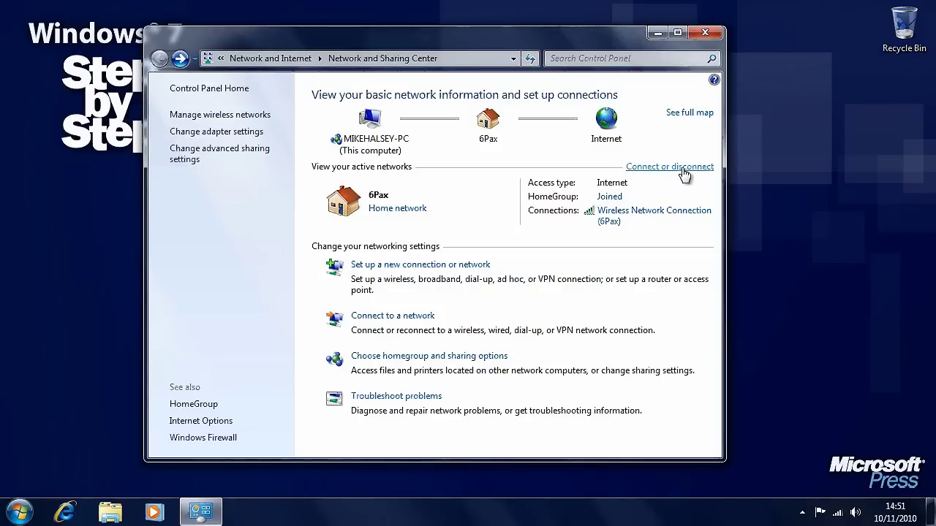
click(685, 172)
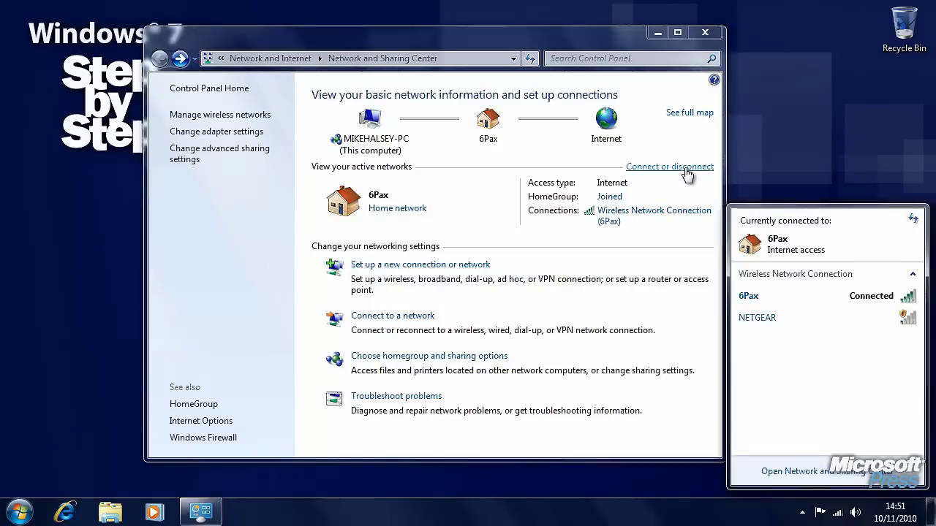
mouse_move(810, 296)
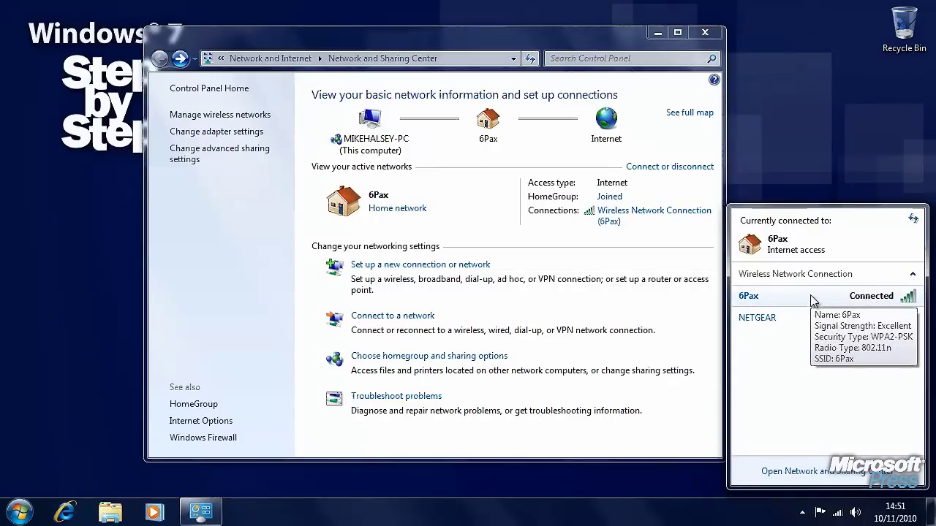
click(810, 299)
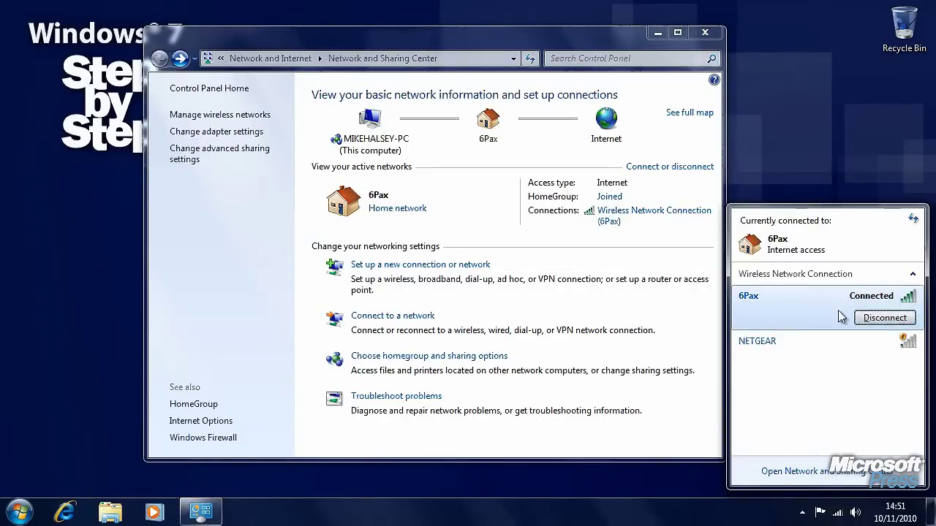
click(885, 319)
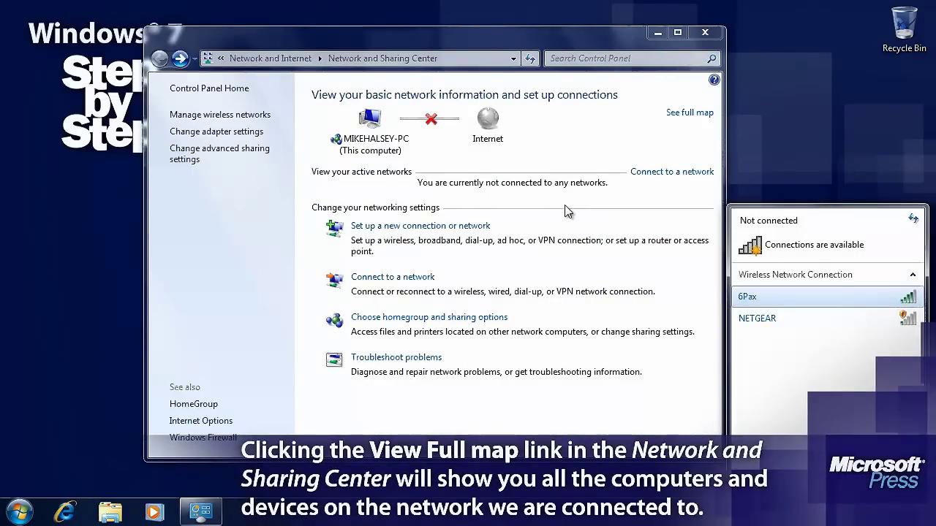
- Reconnect the computer to the 6Pax wireless network
click(641, 174)
click(787, 293)
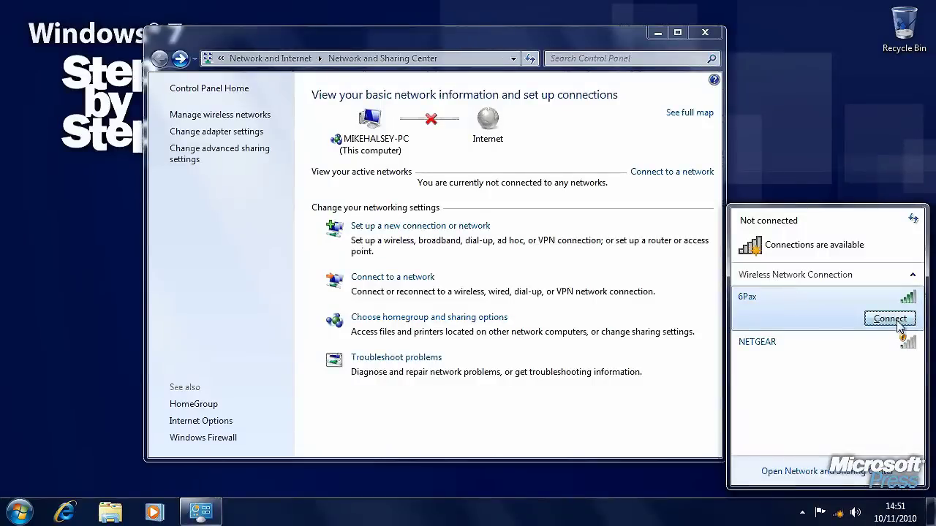
click(882, 316)
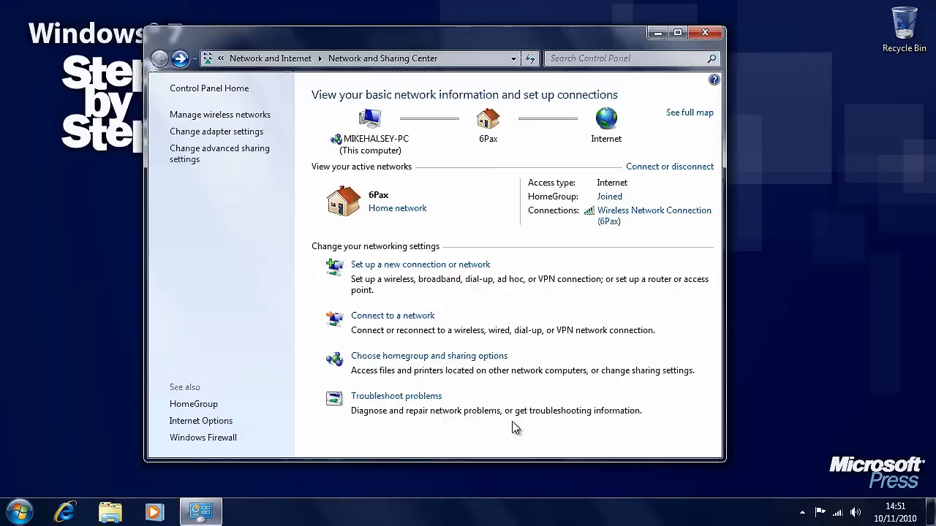
- Launch the Internet Connections troubleshooter from the Network and Internet troubleshooting list
click(437, 397)
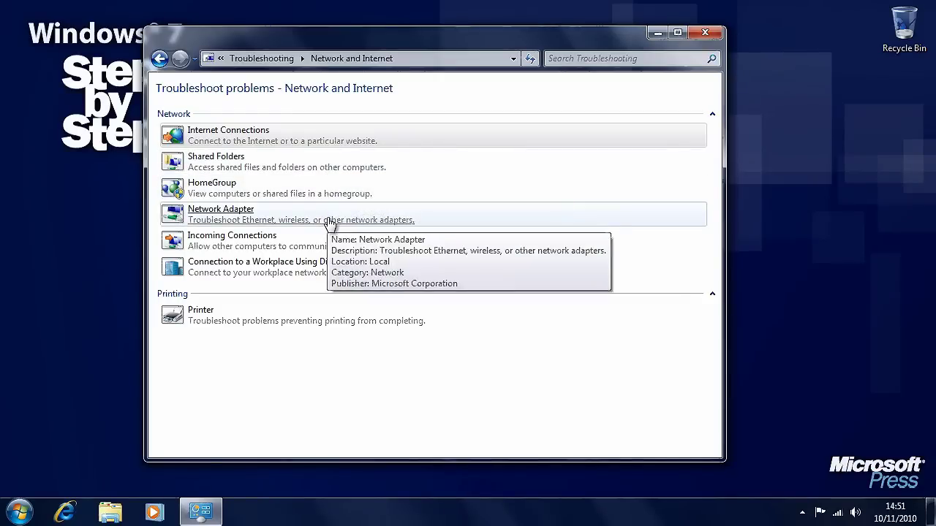
click(340, 145)
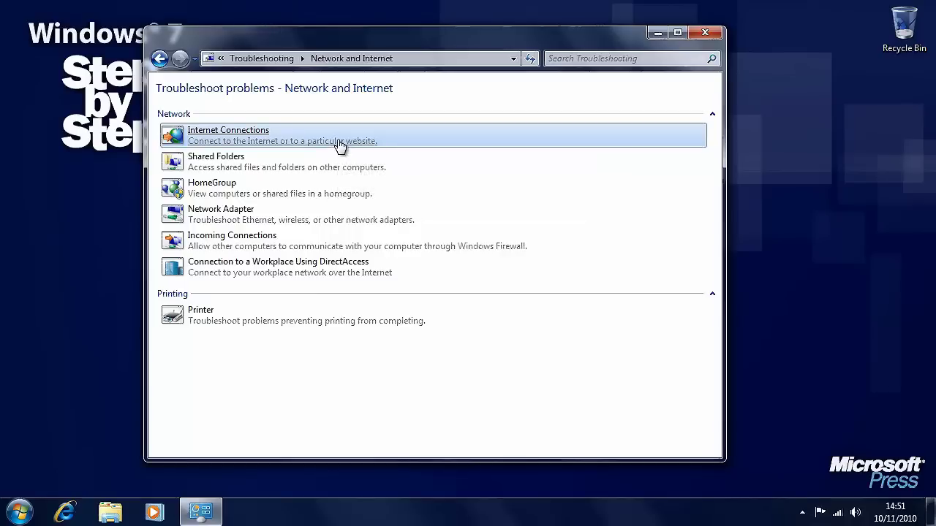